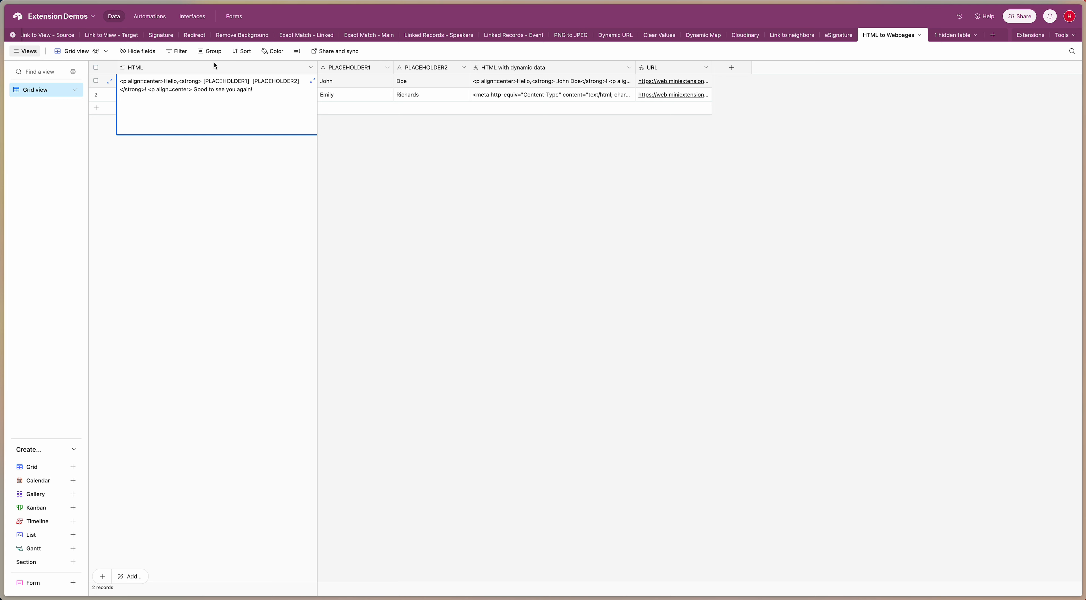
- Inspect the [PLACEHOLDER2] text in the first record's HTML cell and widen the HTML with dynamic data column
{"action": "left_click_drag", "start_coordinate": [204, 81], "coordinate": [299, 82]}
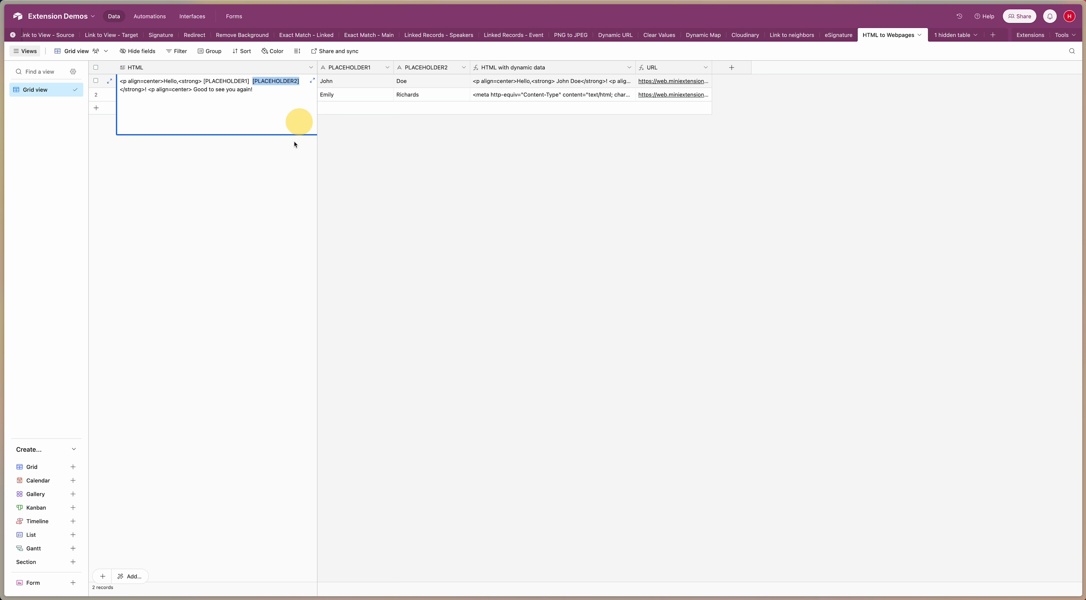
{"action": "left_click", "coordinate": [233, 159]}
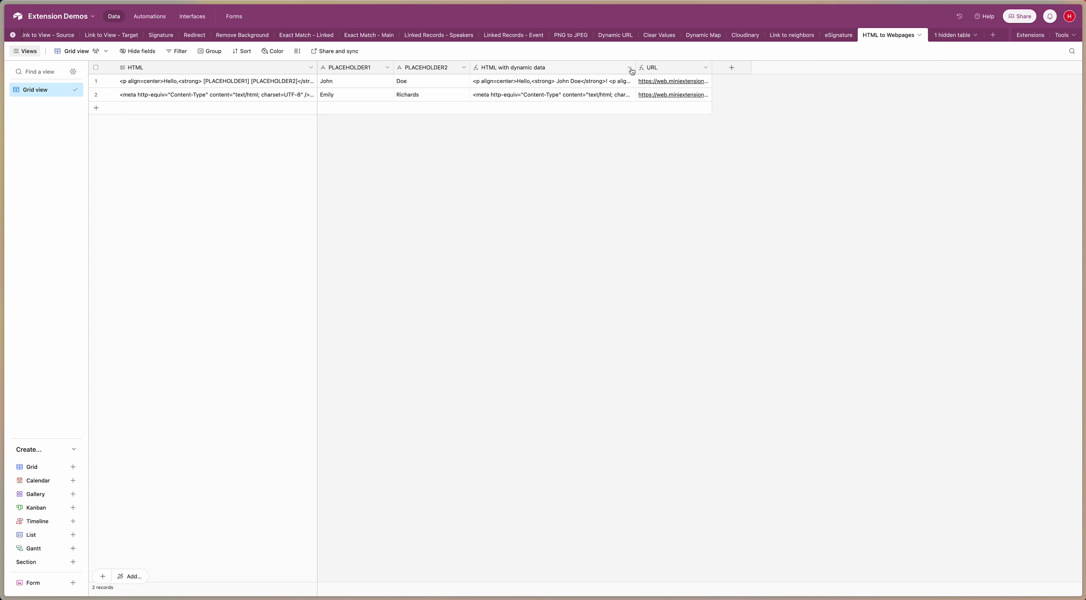
{"action": "left_click_drag", "start_coordinate": [631, 71], "coordinate": [769, 72]}
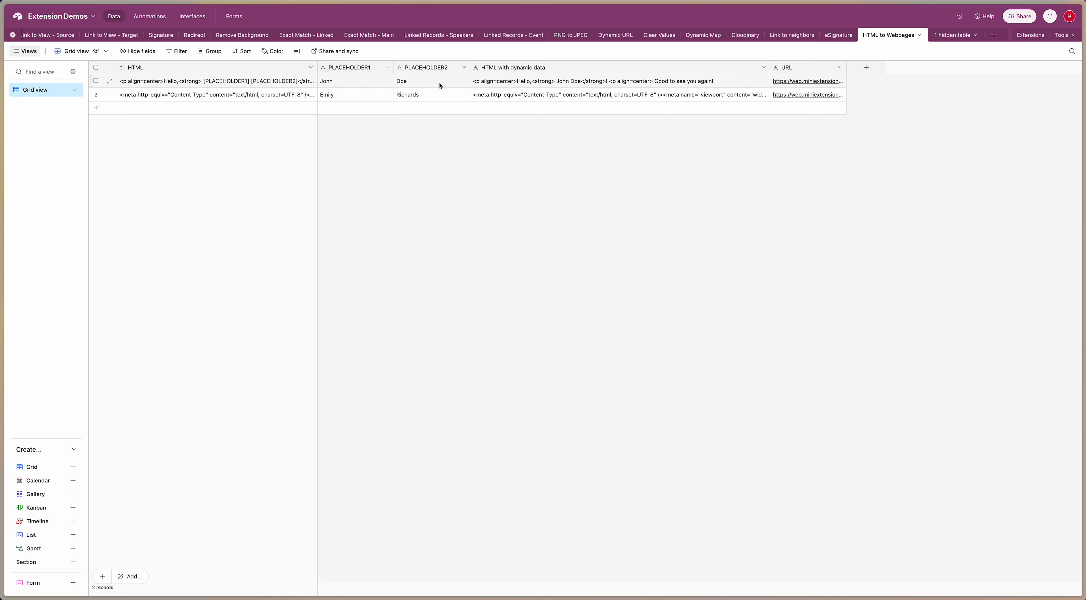
- Open the HTML with dynamic data field's settings, examine the PLACEHOLDER2 arguments in its SUBSTITUTE formula, and save the field
{"action": "right_click", "coordinate": [519, 68]}
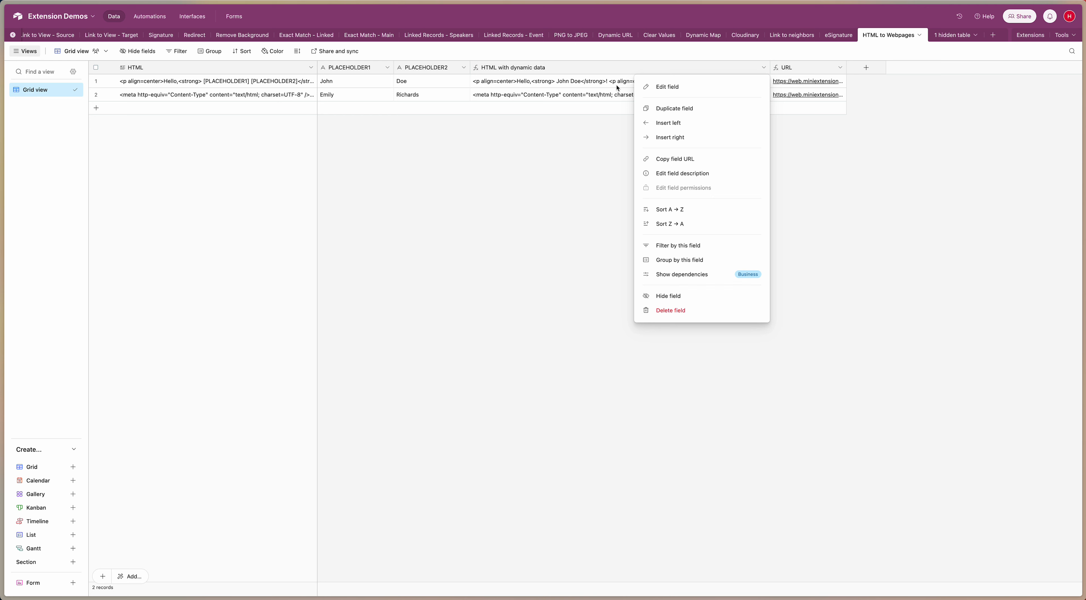
{"action": "left_click", "coordinate": [674, 88]}
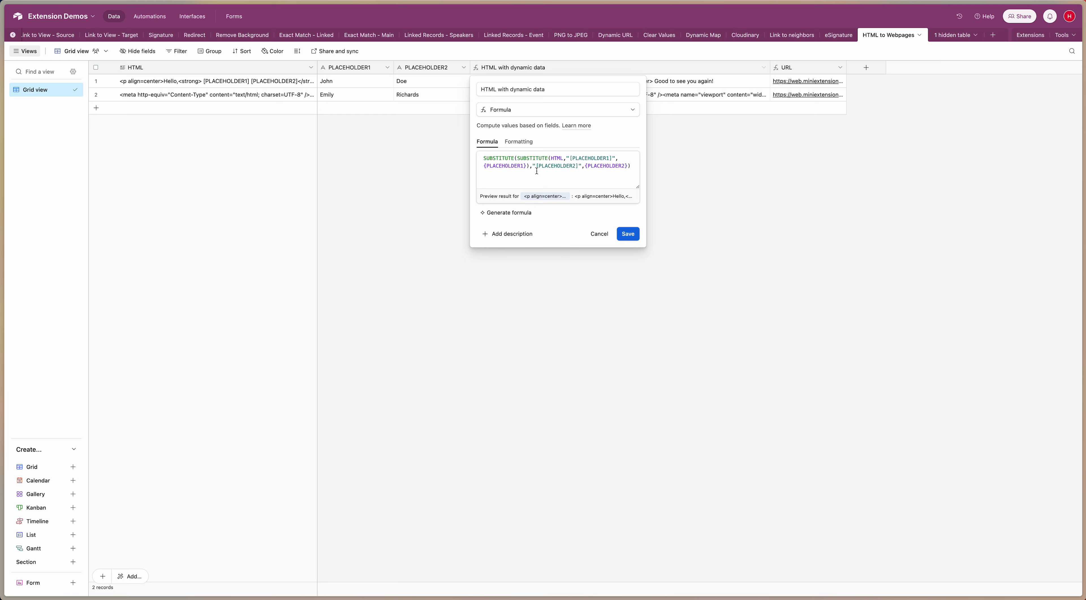
{"action": "left_click_drag", "start_coordinate": [536, 168], "coordinate": [578, 166]}
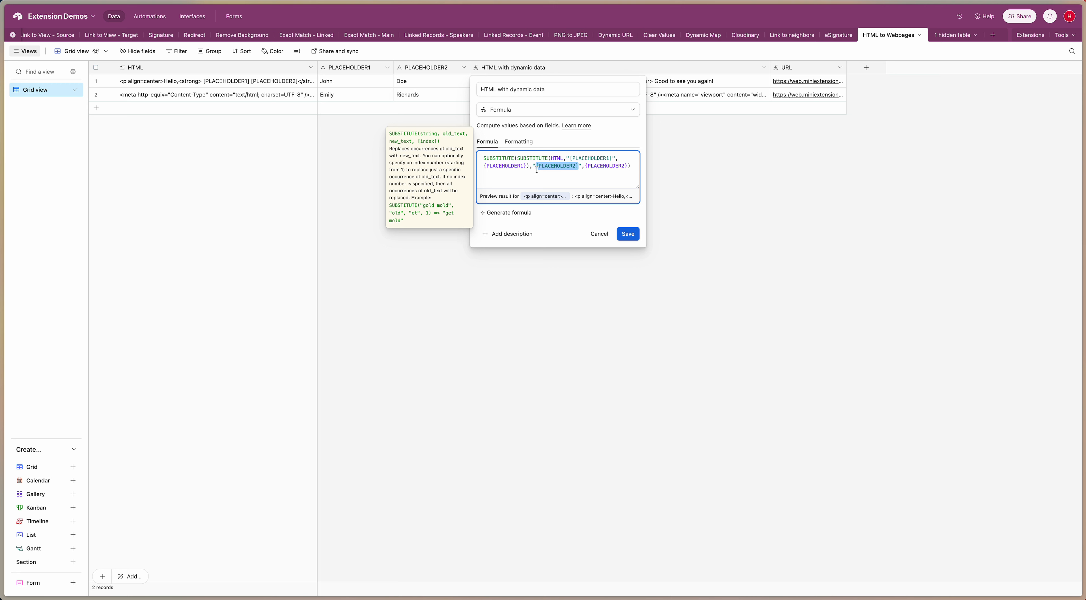
{"action": "left_click", "coordinate": [585, 166]}
{"action": "left_click_drag", "start_coordinate": [586, 165], "coordinate": [630, 167]}
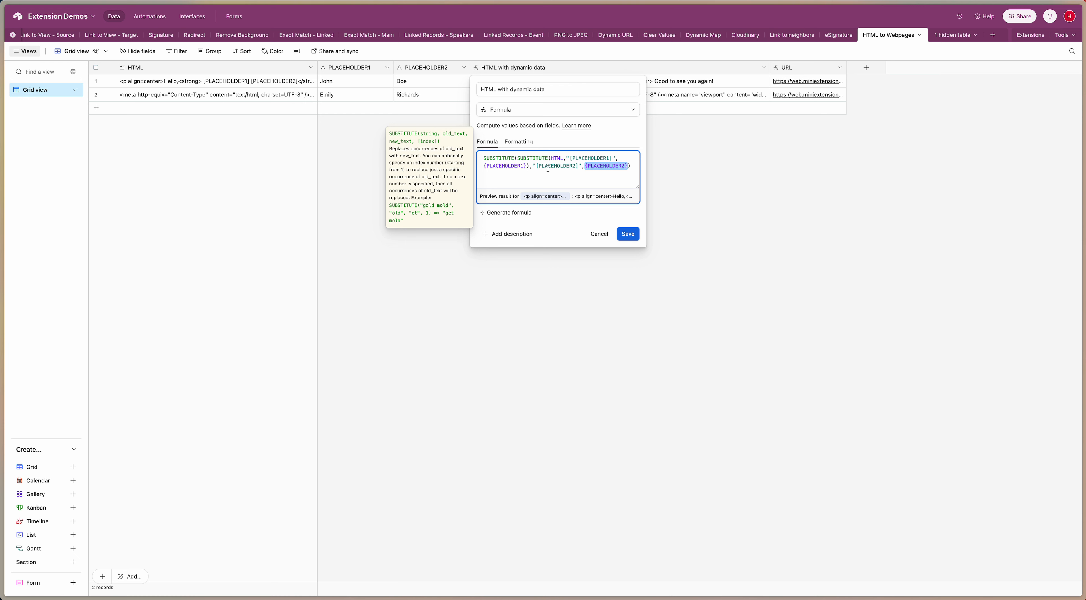
{"action": "left_click", "coordinate": [624, 233]}
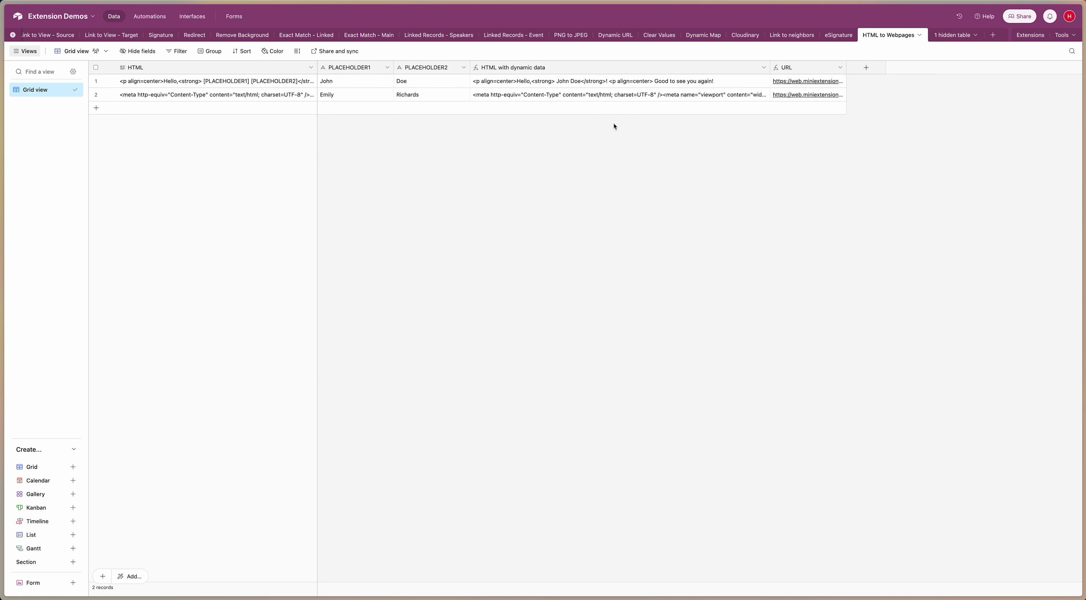
- Open the first record's generated webpage from its URL, check the name in the greeting, and close the page
{"action": "left_click", "coordinate": [803, 83]}
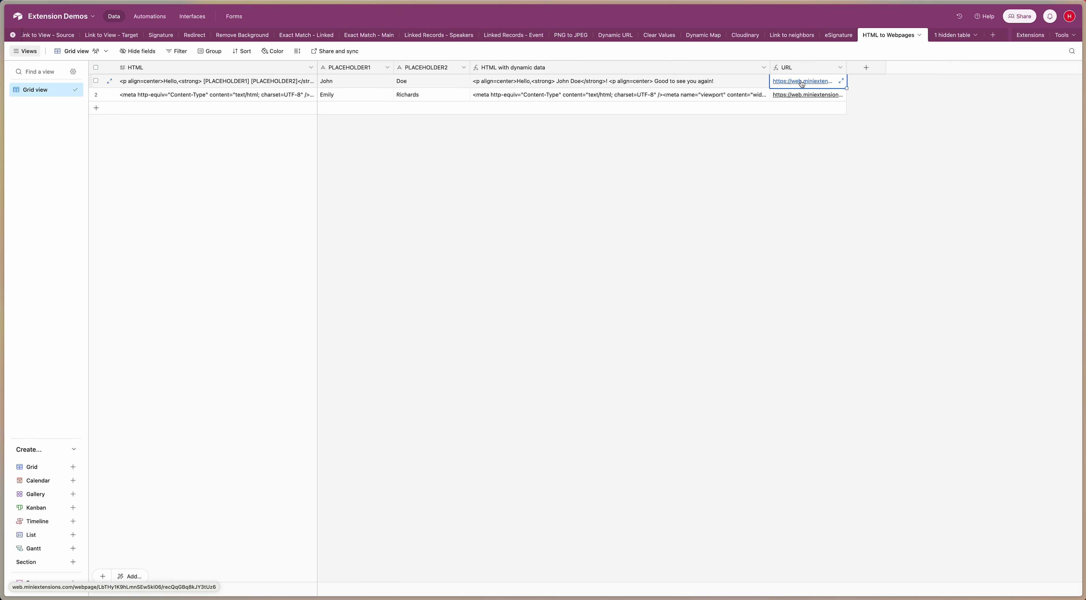
{"action": "left_click", "coordinate": [801, 83]}
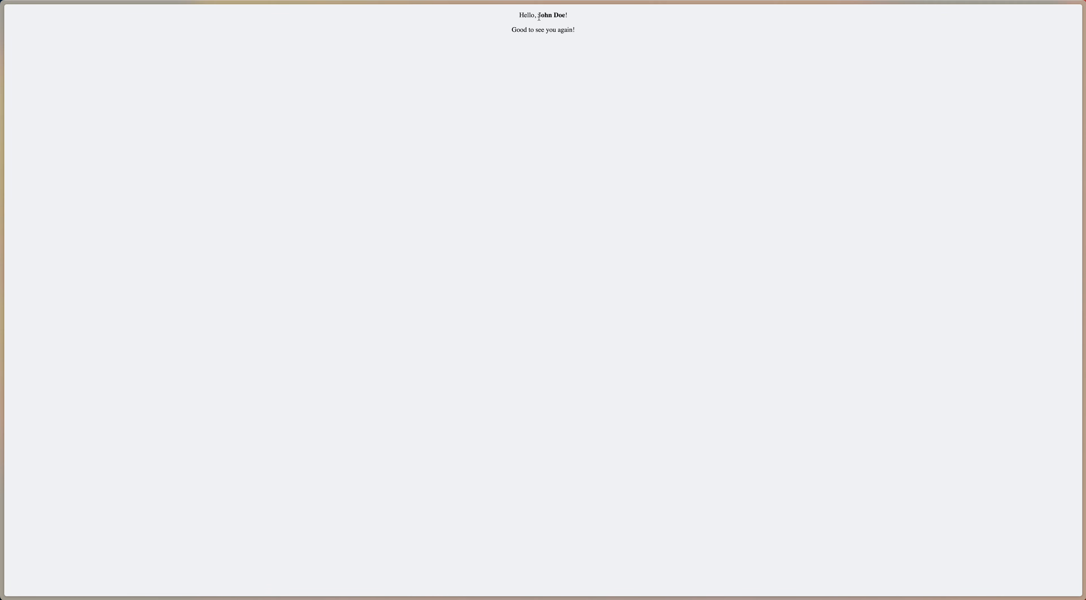
{"action": "left_click_drag", "start_coordinate": [539, 17], "coordinate": [565, 16]}
{"action": "left_click", "coordinate": [584, 84]}
{"action": "key", "text": "super+w"}
{"action": "left_click", "coordinate": [614, 132]}
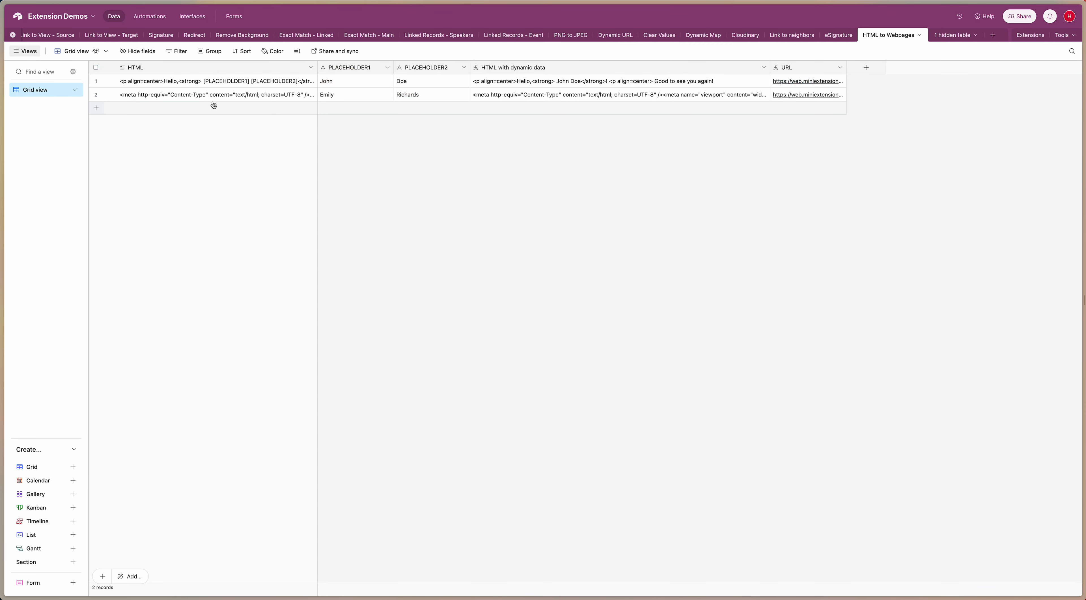
- Expand the second record to read through its full HTML code, and close the record
{"action": "double_click", "coordinate": [233, 96]}
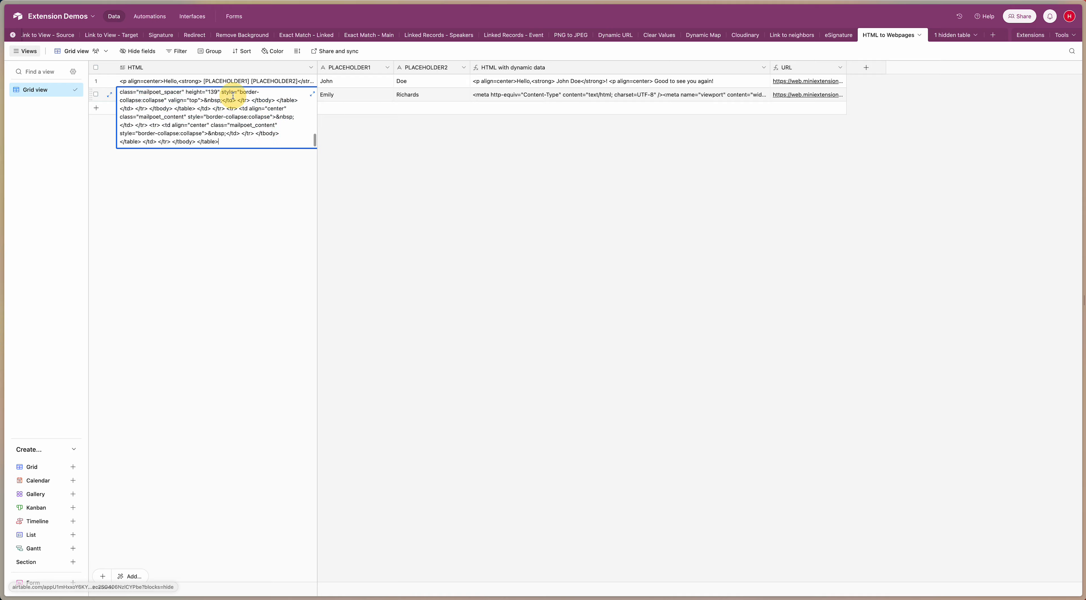
{"action": "left_click", "coordinate": [312, 143]}
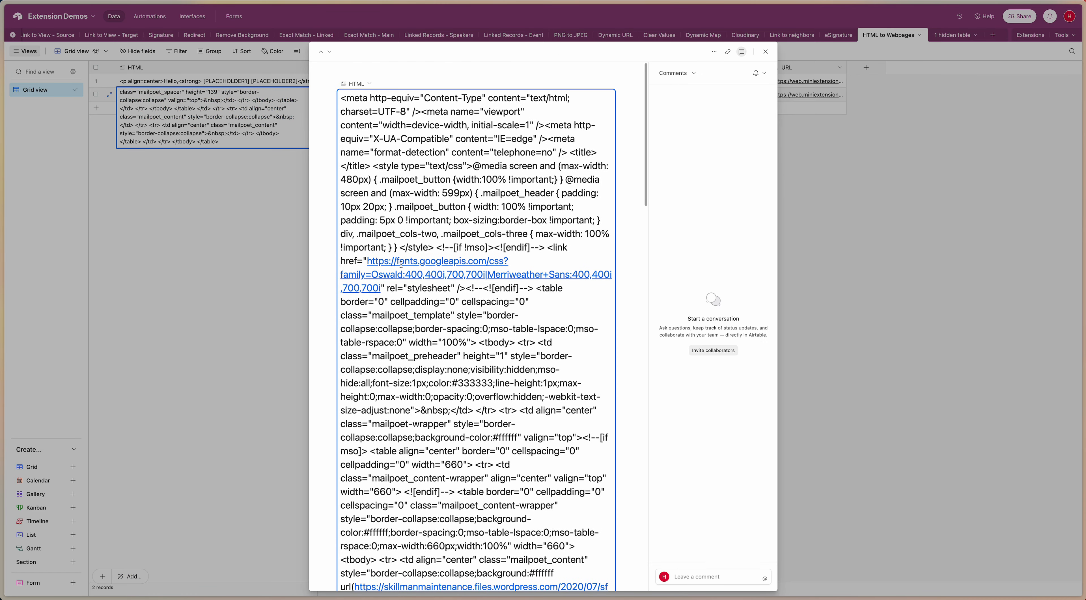
{"action": "scroll", "coordinate": [476, 295], "scroll_direction": "down", "scroll_amount": 7}
{"action": "left_click", "coordinate": [254, 351]}
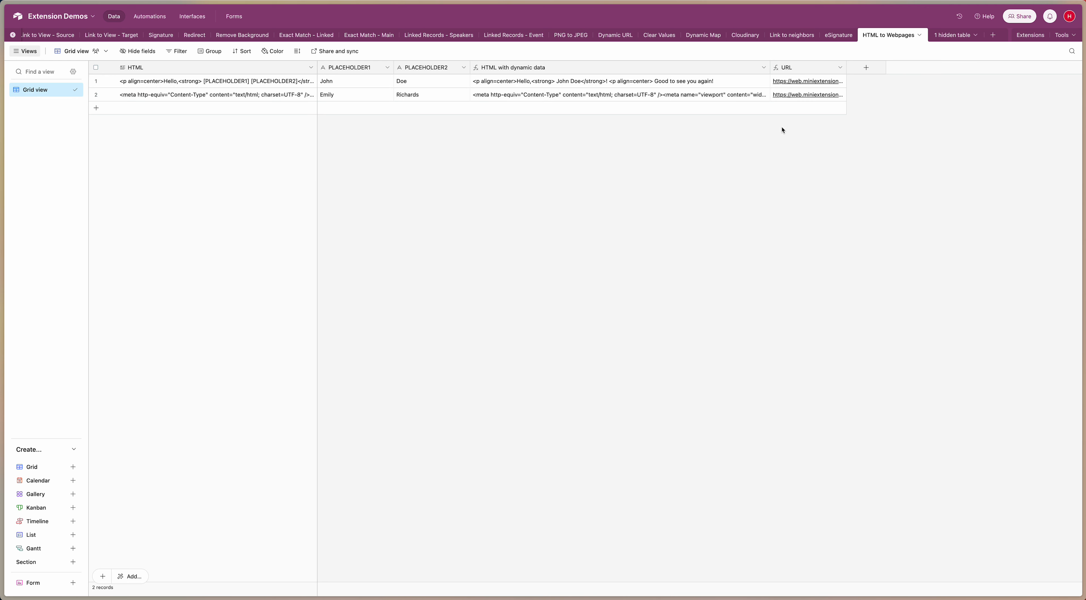
- View the second record's generated webpage through its URL and return to the table
{"action": "left_click", "coordinate": [792, 94]}
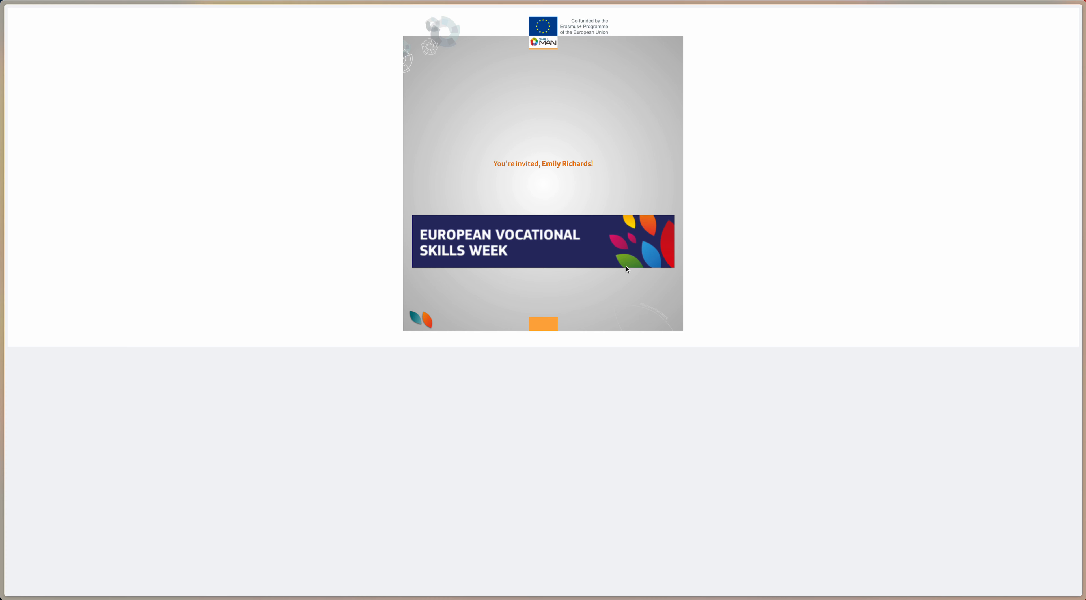
{"action": "key", "text": "super+w"}
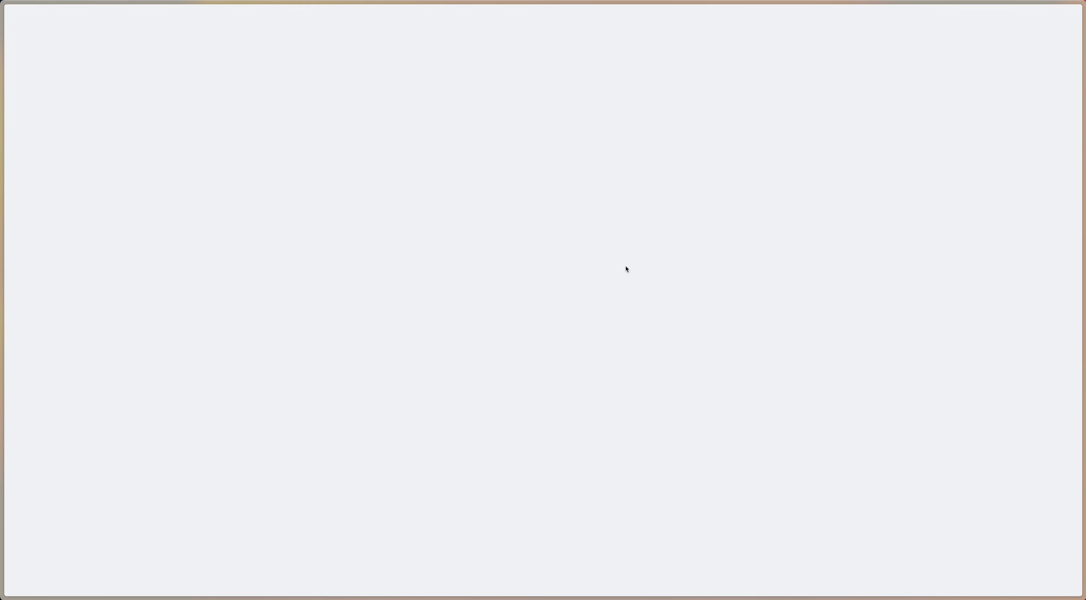
{"action": "left_click", "coordinate": [625, 236]}
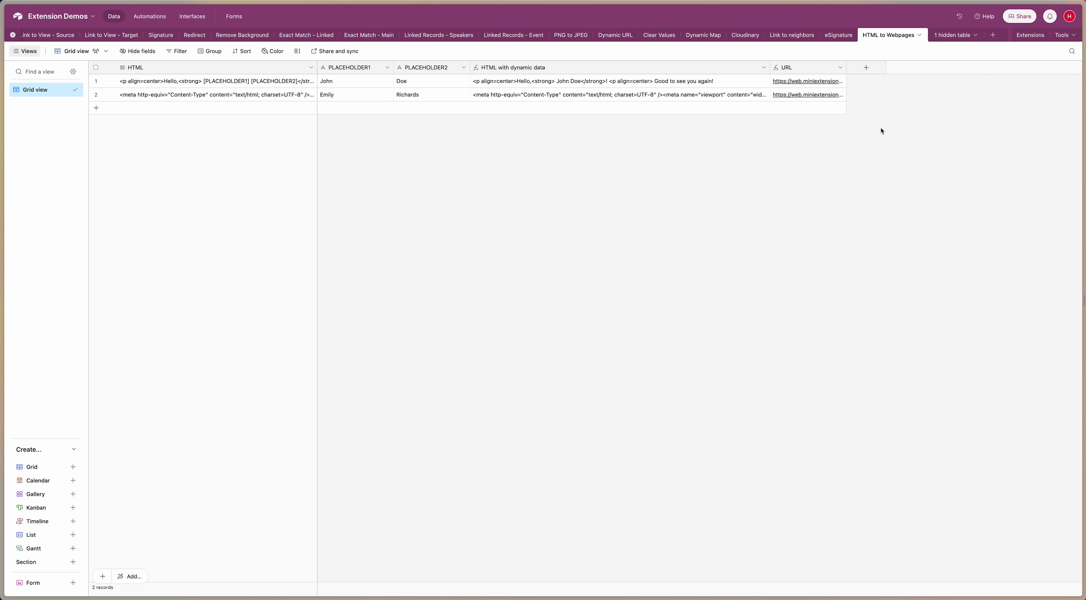
- Switch to miniExtensions, search for "html", and create a Convert HTML in Airtable to Webpages extension for the HTML to Webpages table
{"action": "key", "text": "ctrl+Tab"}
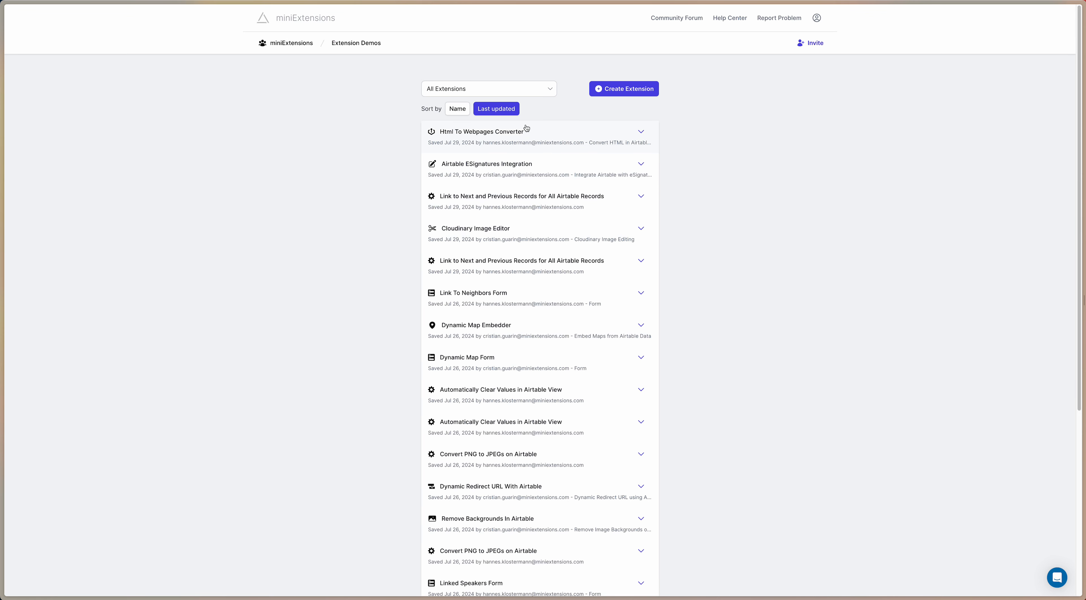
{"action": "left_click", "coordinate": [607, 89]}
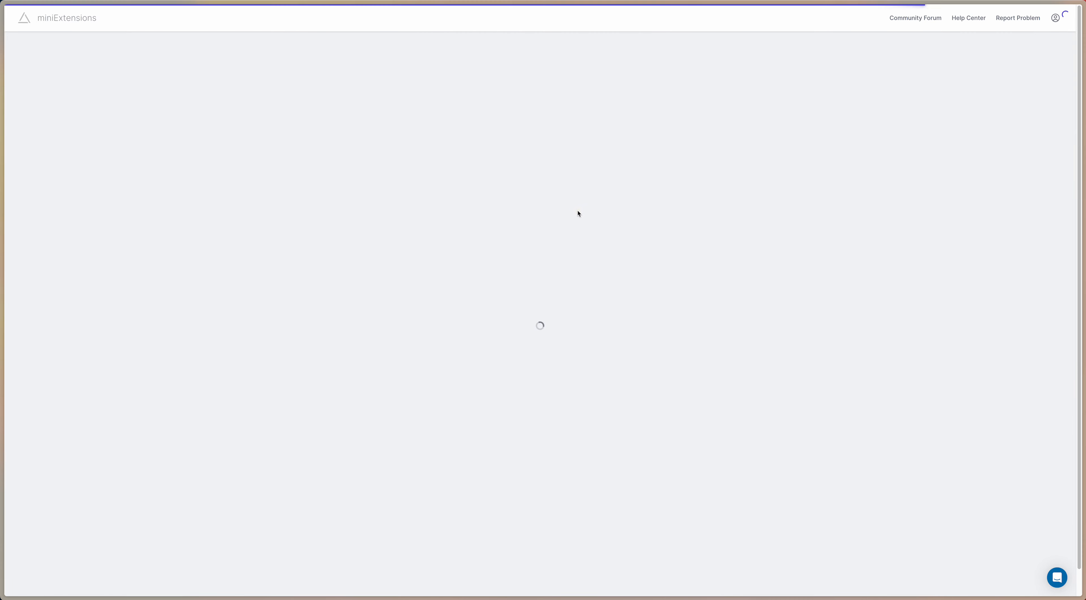
{"action": "type", "text": "html"}
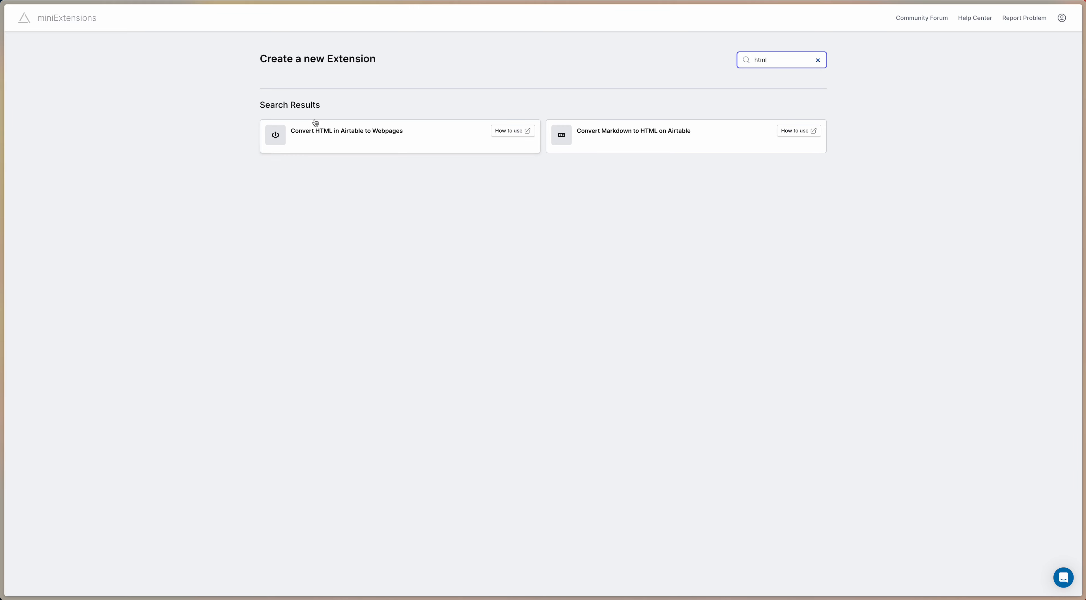
{"action": "left_click", "coordinate": [369, 139]}
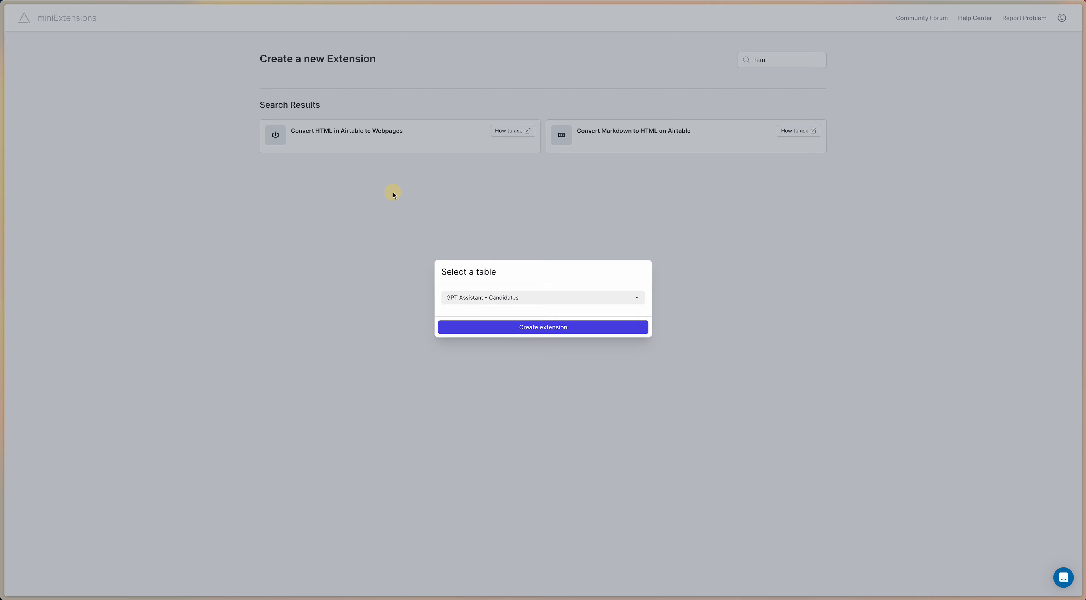
{"action": "left_click", "coordinate": [544, 296]}
{"action": "scroll", "coordinate": [588, 504], "scroll_direction": "down", "scroll_amount": 2}
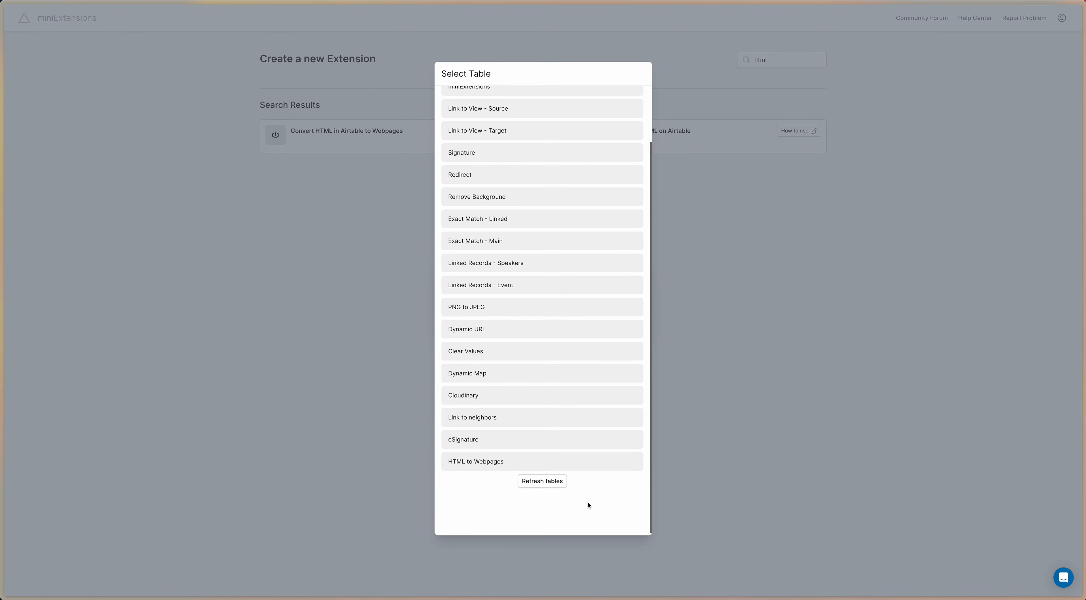
{"action": "left_click", "coordinate": [532, 465]}
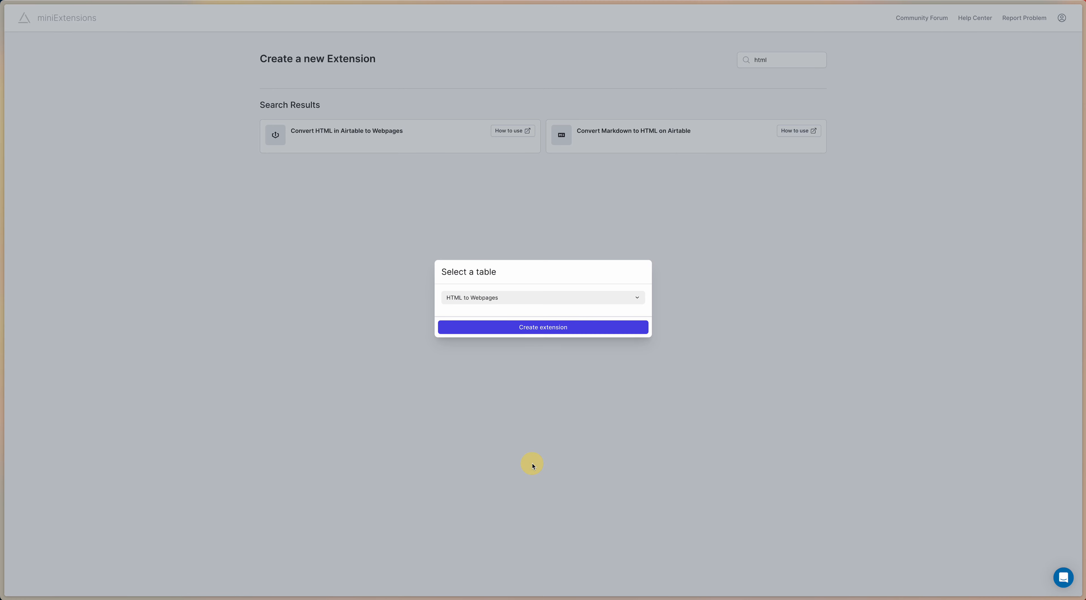
{"action": "left_click", "coordinate": [529, 329]}
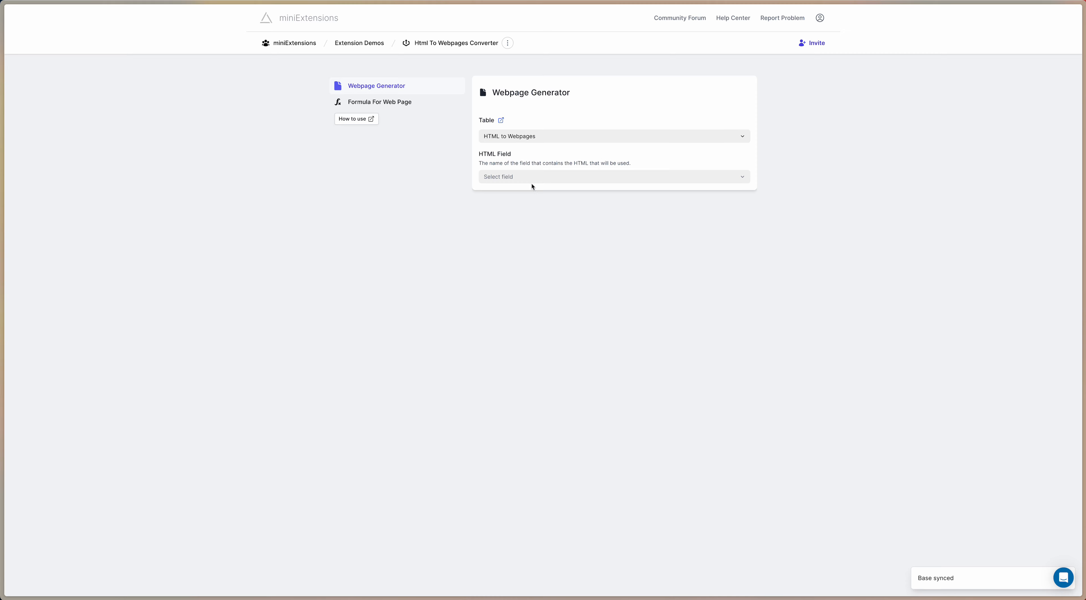
- Set the extension's HTML Field to HTML with dynamic data and copy the formula for the web page
{"action": "left_click", "coordinate": [509, 177]}
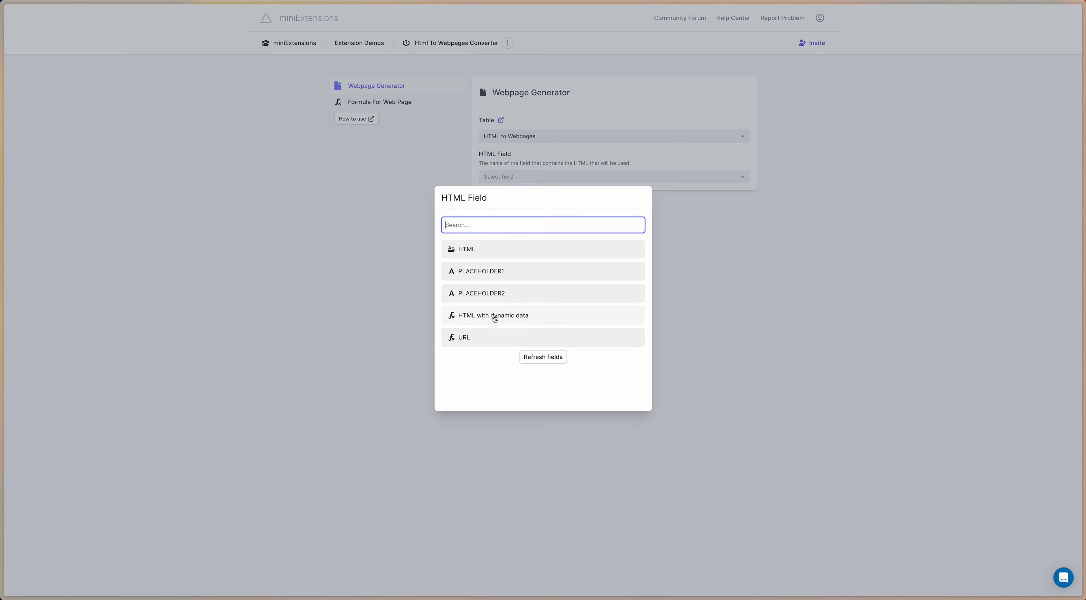
{"action": "left_click", "coordinate": [504, 318]}
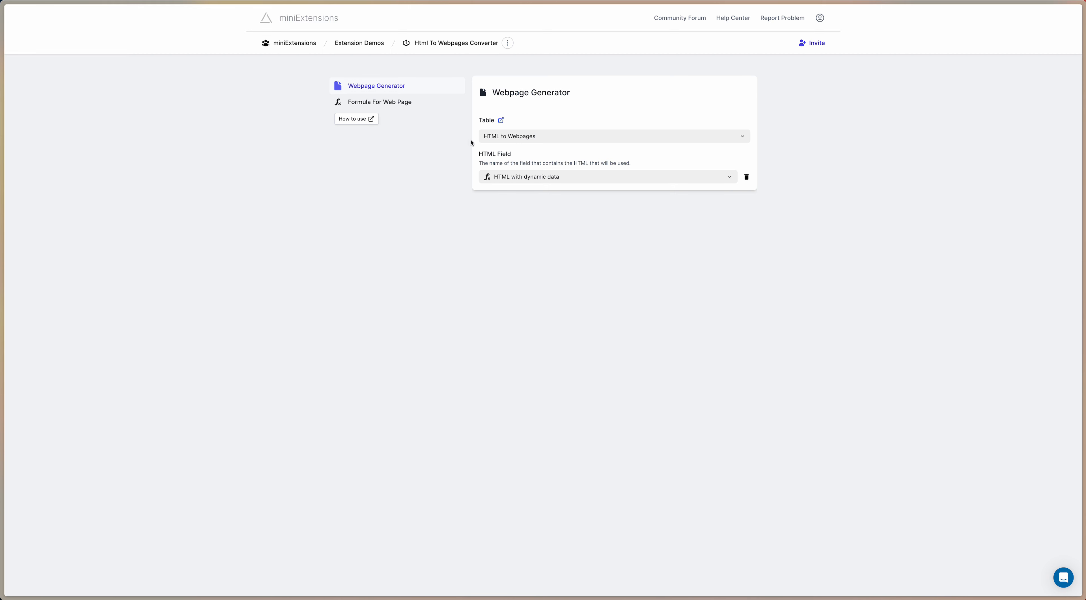
{"action": "left_click", "coordinate": [410, 107]}
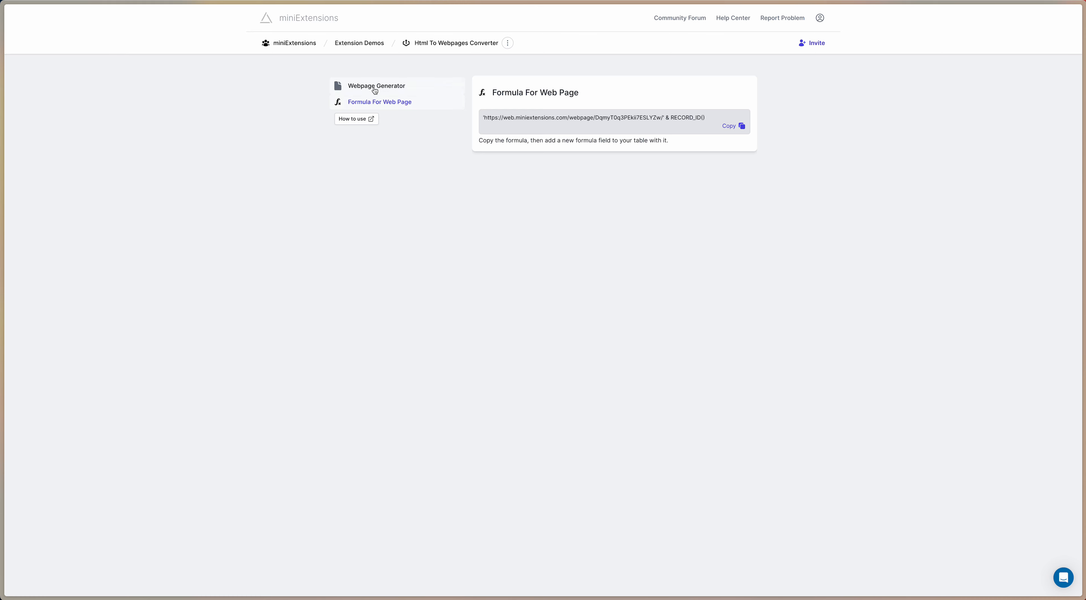
{"action": "left_click", "coordinate": [732, 126]}
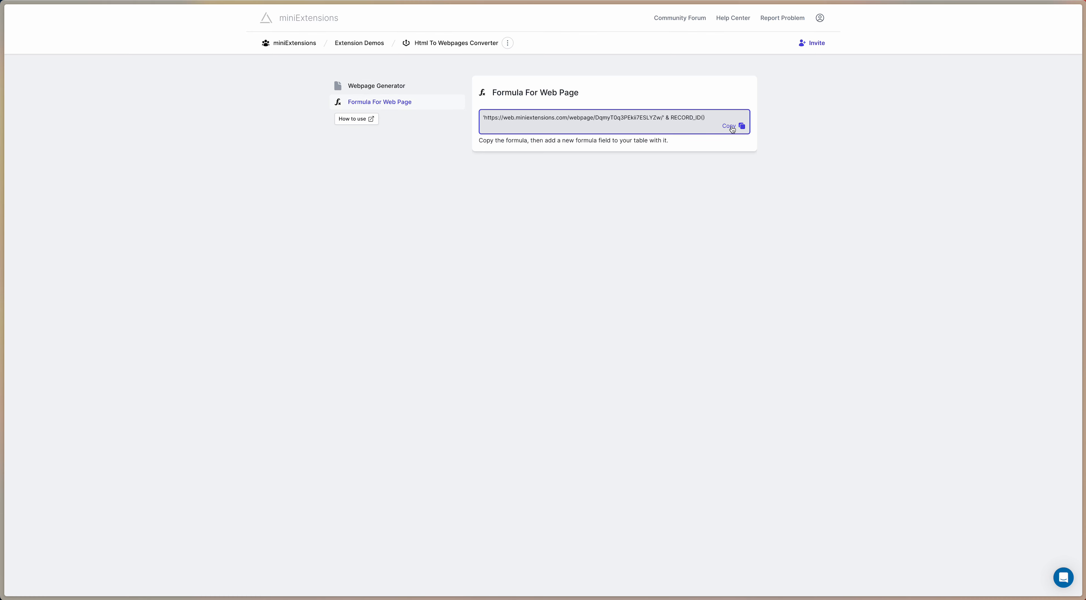
- Switch back to Airtable, widen the URL column, and inspect the URL field's formula
{"action": "key", "text": "ctrl+Tab"}
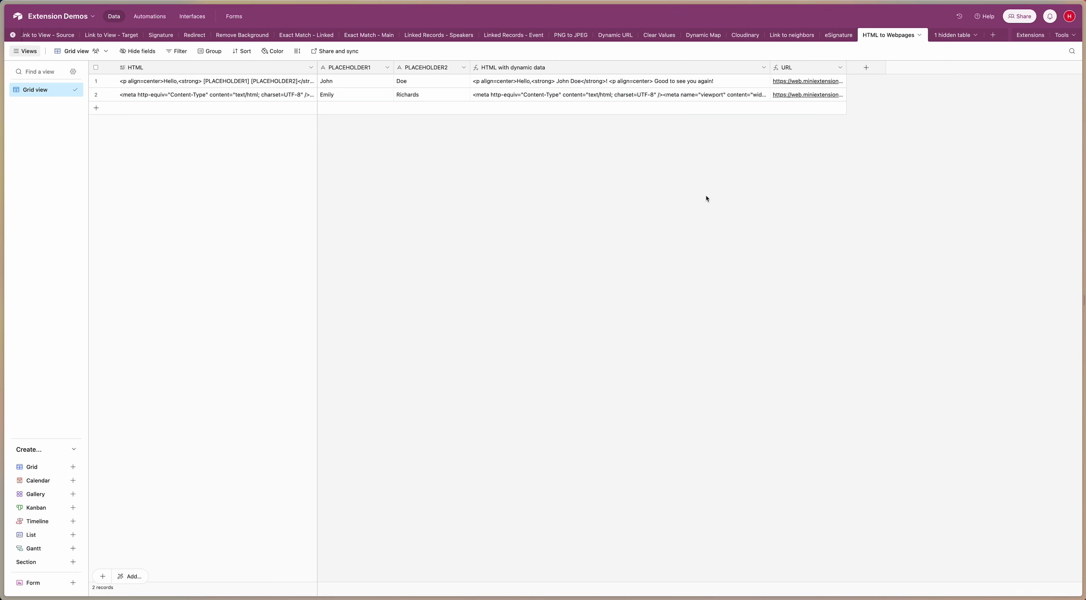
{"action": "left_click_drag", "start_coordinate": [848, 70], "coordinate": [977, 69]}
{"action": "right_click", "coordinate": [848, 71]}
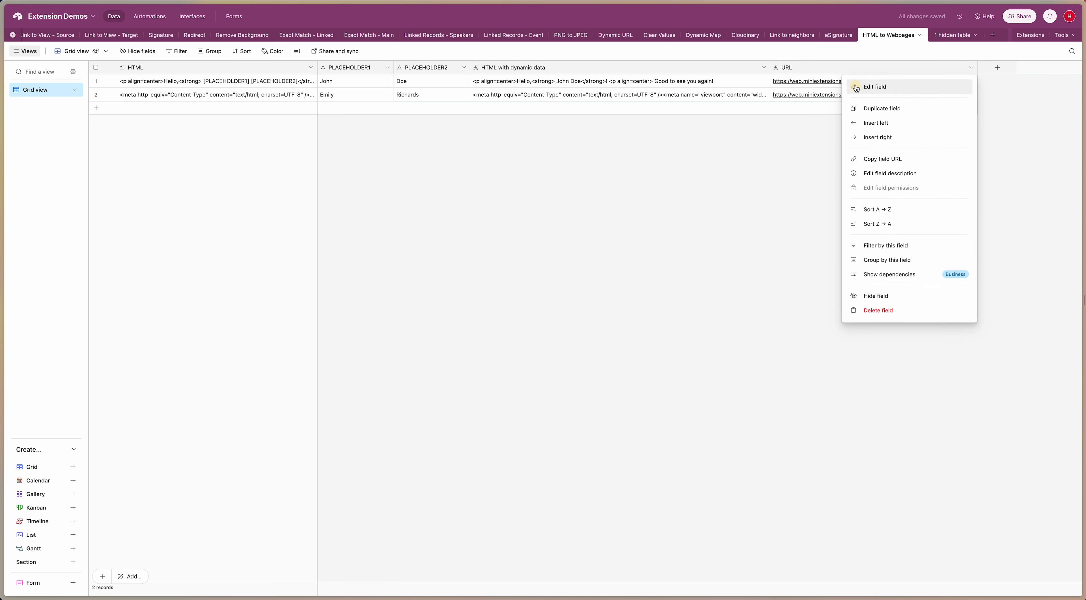
{"action": "left_click", "coordinate": [856, 88]}
{"action": "triple_click", "coordinate": [842, 173]}
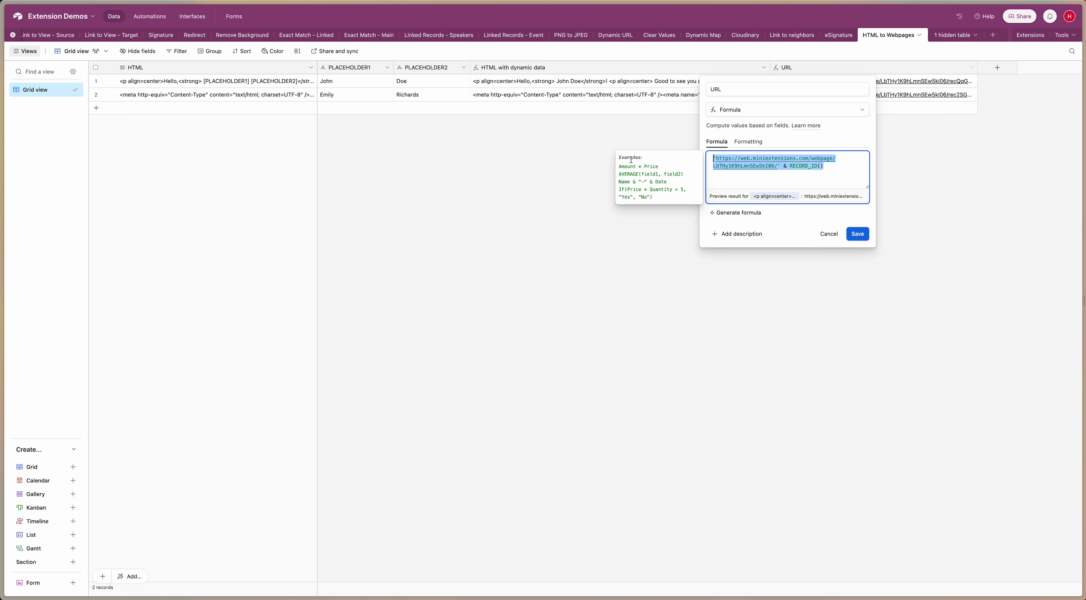
{"action": "left_click", "coordinate": [822, 235]}
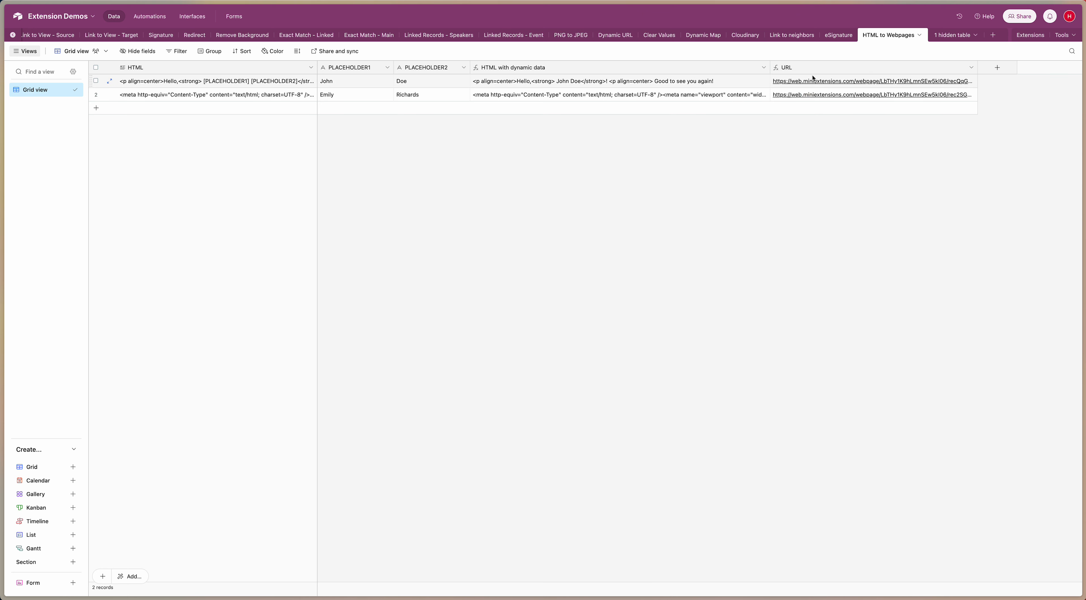